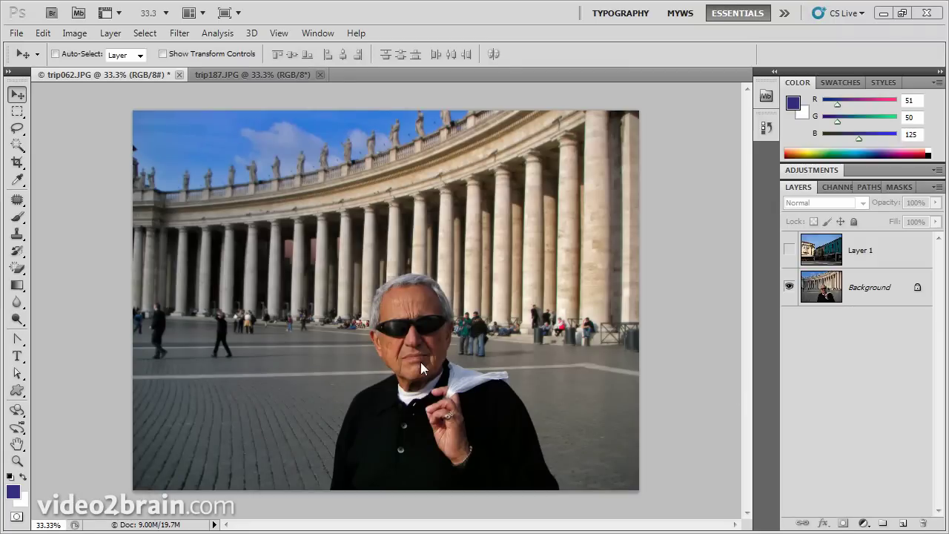
Toggle the street photo layer on and off to compare it with the man's photo
click(790, 252)
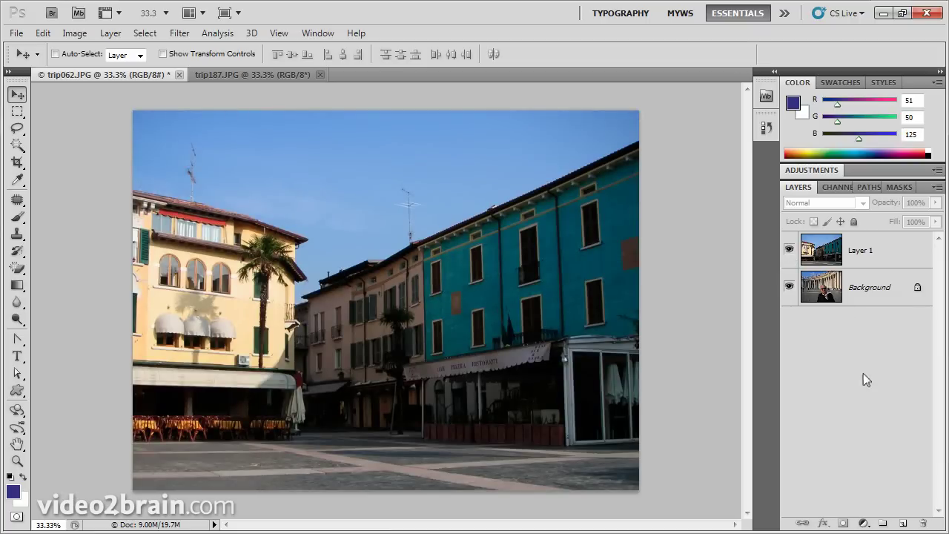
click(789, 250)
click(791, 252)
click(789, 250)
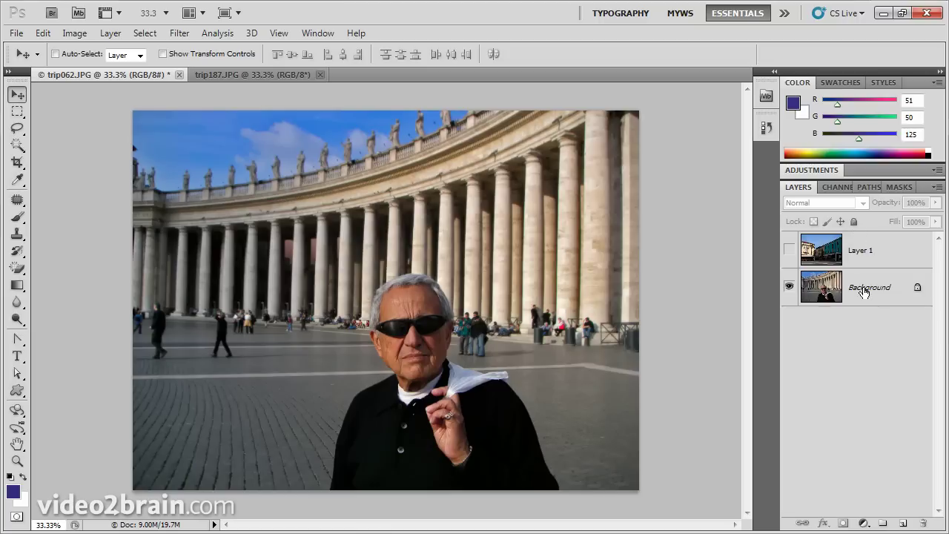
Try dragging the locked Background and the street layer to swap their stacking order
click(864, 288)
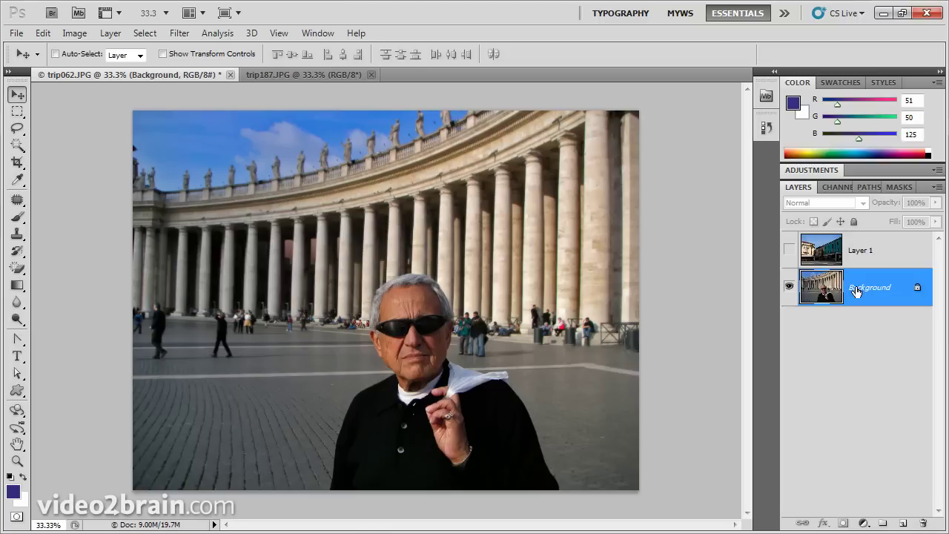
drag(846, 286, 849, 228)
click(861, 250)
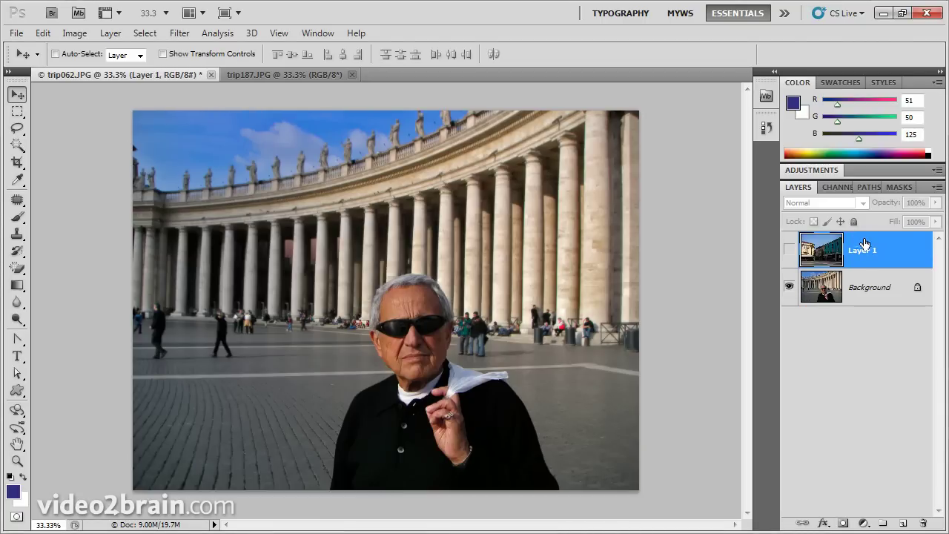
mouse_move(864, 244)
mouse_down()
mouse_move(862, 269)
mouse_move(867, 228)
mouse_up()
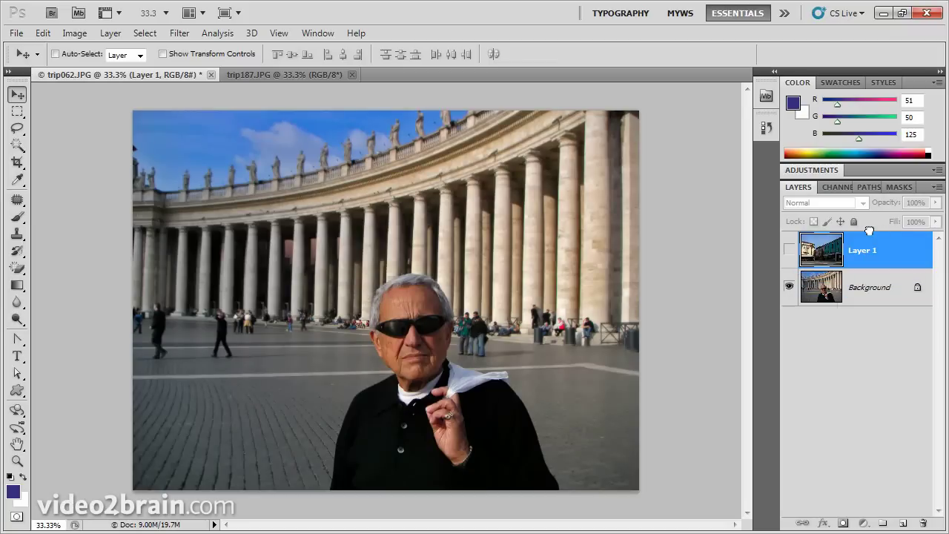
click(881, 290)
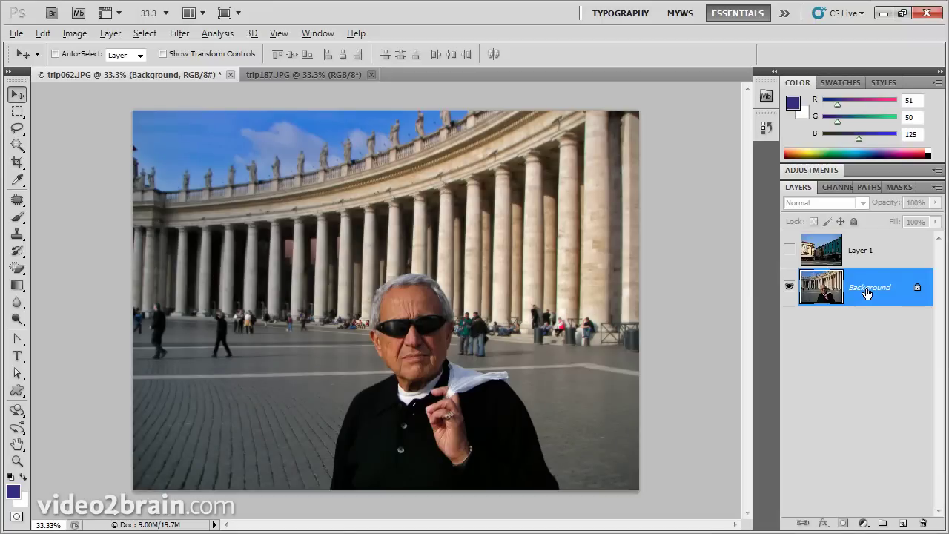
Convert Background to Layer 0, drag it above Layer 1, and make Layer 1 visible
alt+double_click(834, 289)
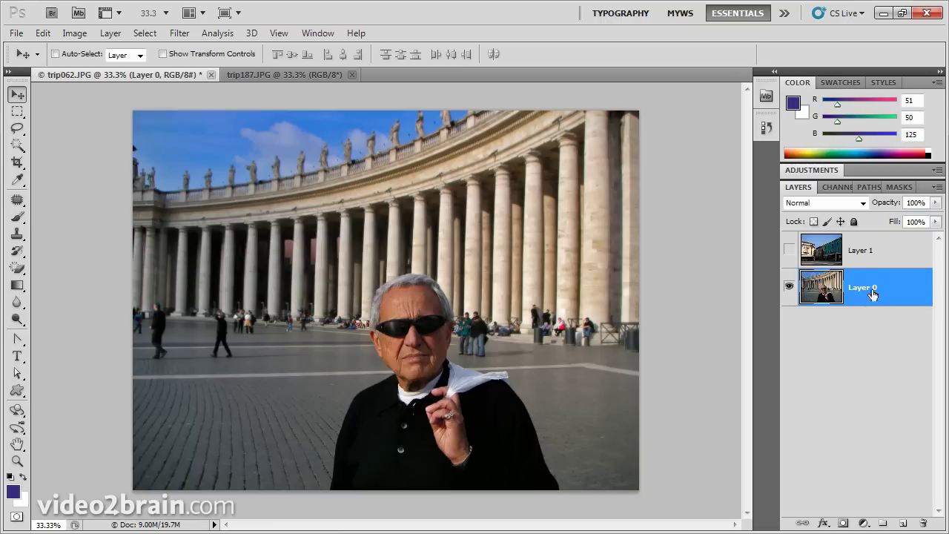
drag(862, 292, 861, 236)
click(789, 287)
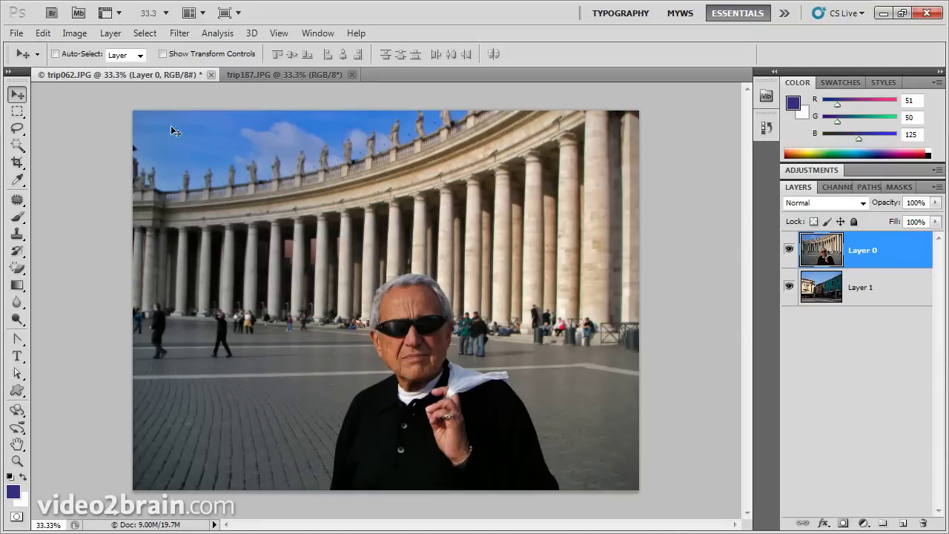
With the Polygonal Lasso Tool, trace an outline around the man's head and shoulders
click(17, 129)
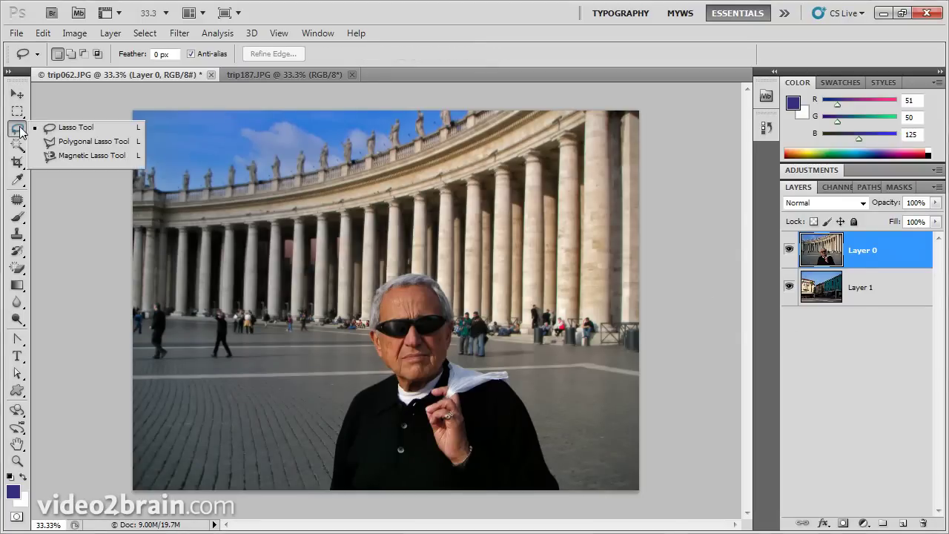
click(83, 143)
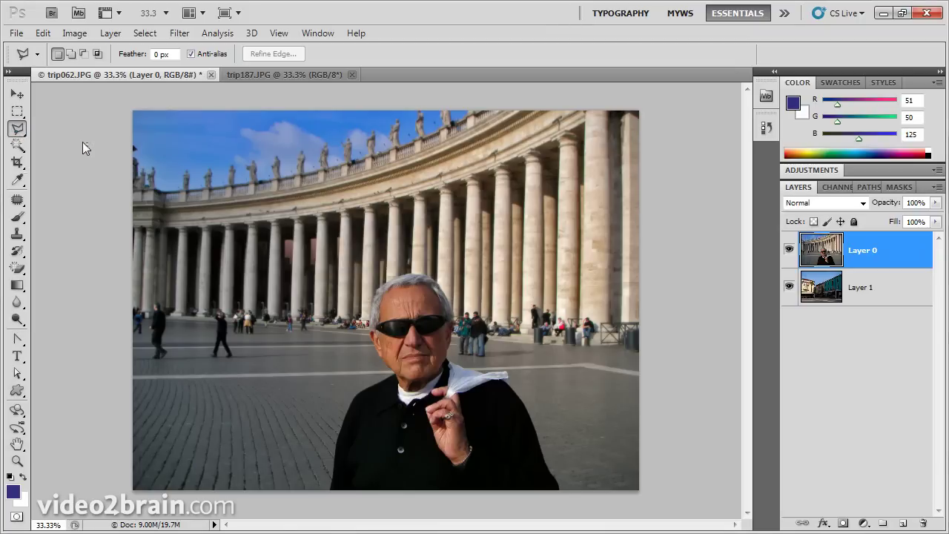
click(325, 492)
click(349, 381)
click(374, 280)
click(395, 265)
click(413, 264)
click(431, 268)
click(451, 282)
click(460, 300)
click(462, 318)
click(466, 362)
click(527, 368)
Extend the outline around the image borders, close it, delete the colonnade, and deselect
click(571, 506)
click(651, 508)
click(648, 97)
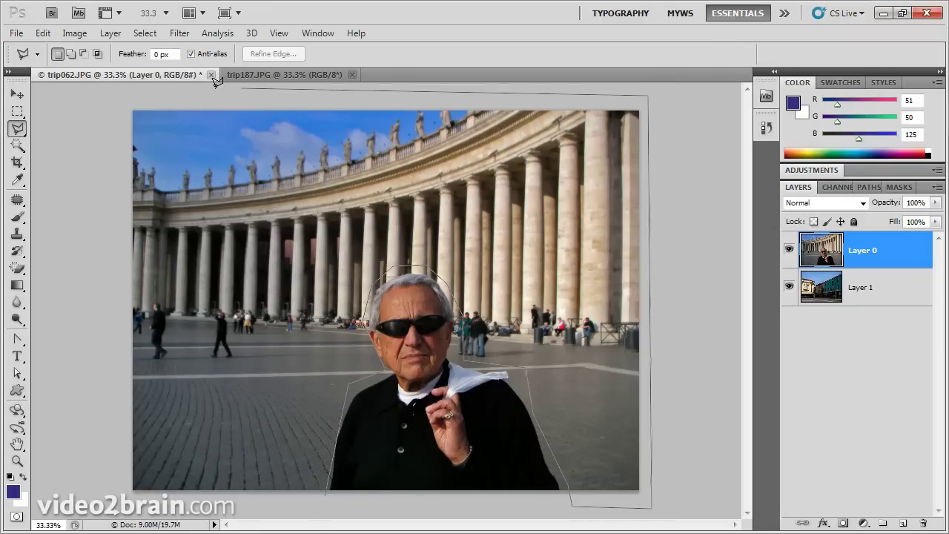
click(116, 106)
click(115, 505)
click(328, 494)
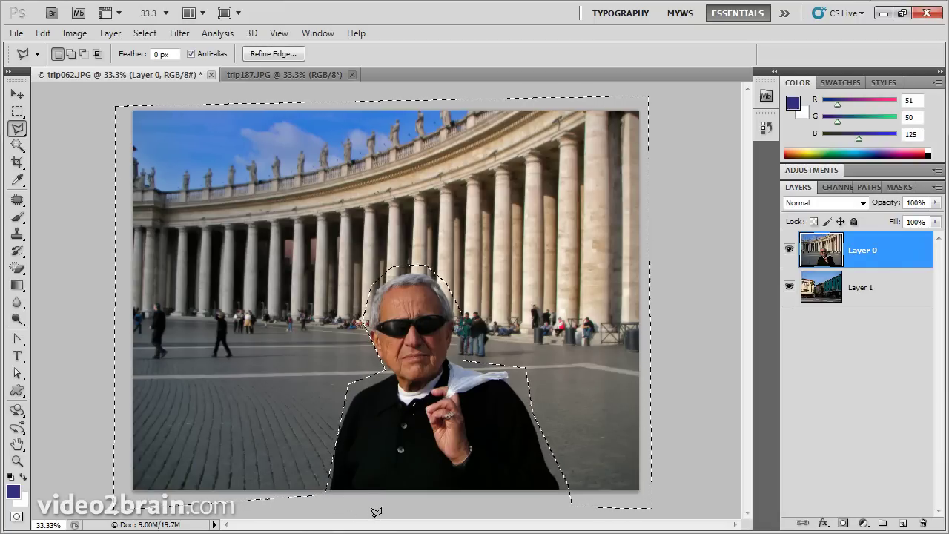
key(Delete)
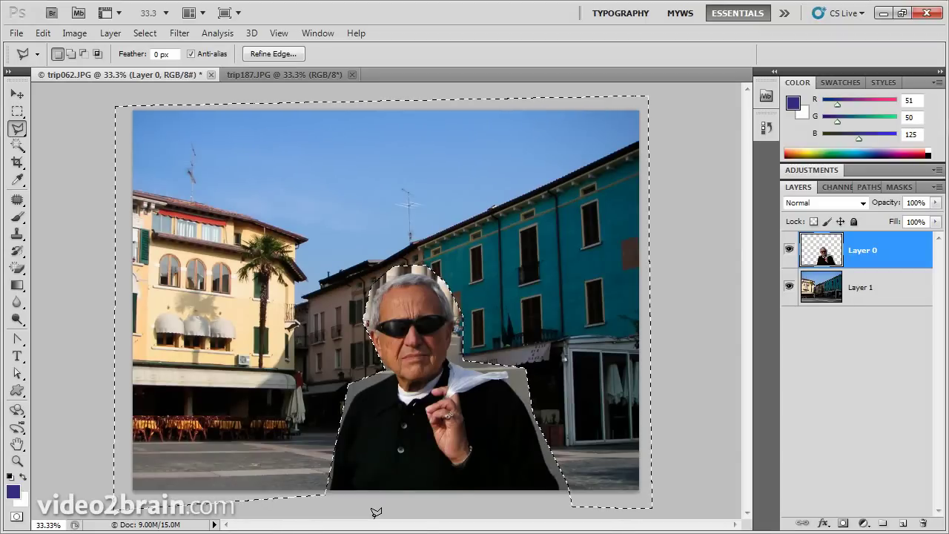
key(ctrl+d)
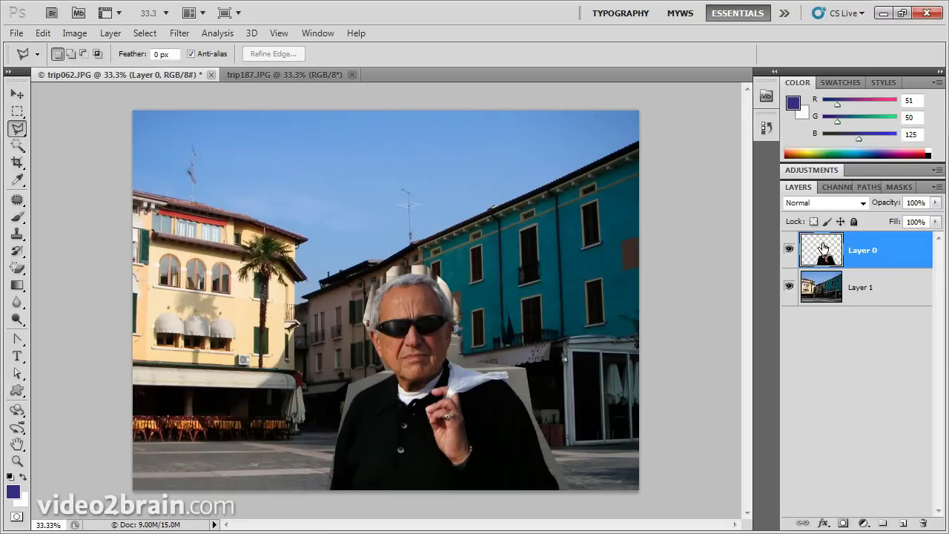
Hide the street layer to inspect the cut-out, then revert to the Layer Order history state
click(788, 287)
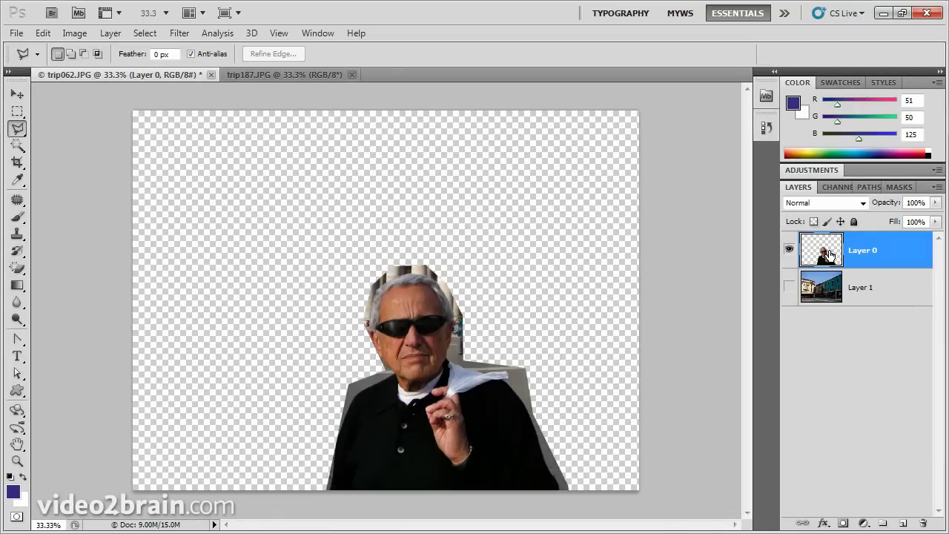
click(768, 129)
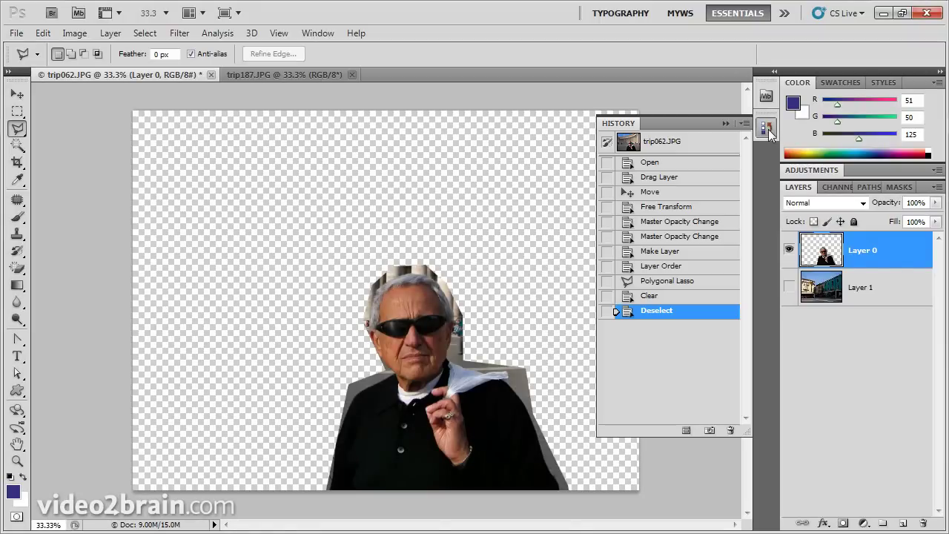
click(657, 267)
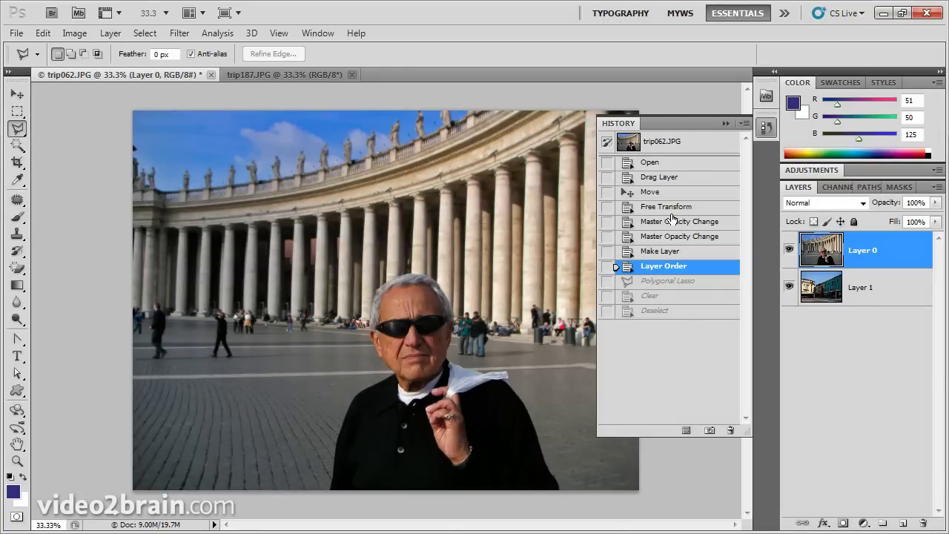
click(765, 131)
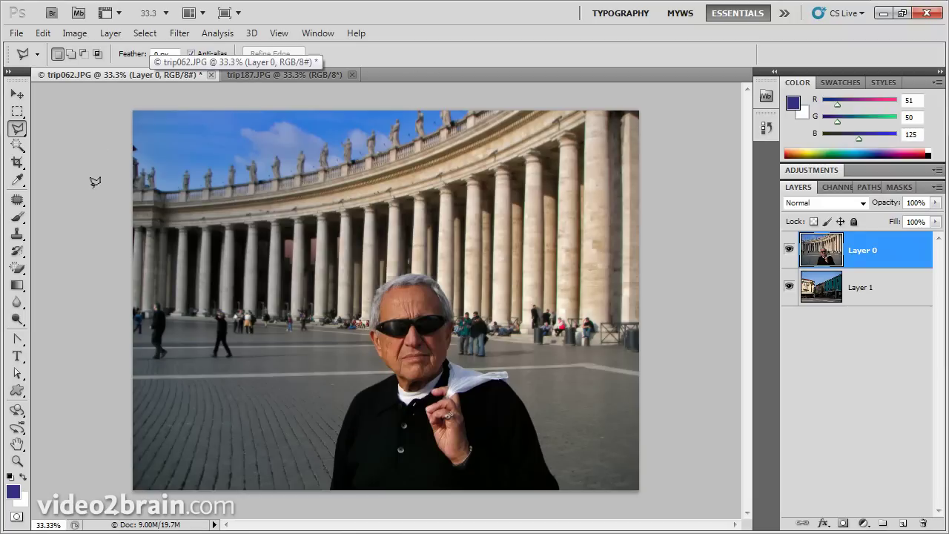
Quick-select the man's hair, face and jacket, then add a layer mask from the selection
click(18, 146)
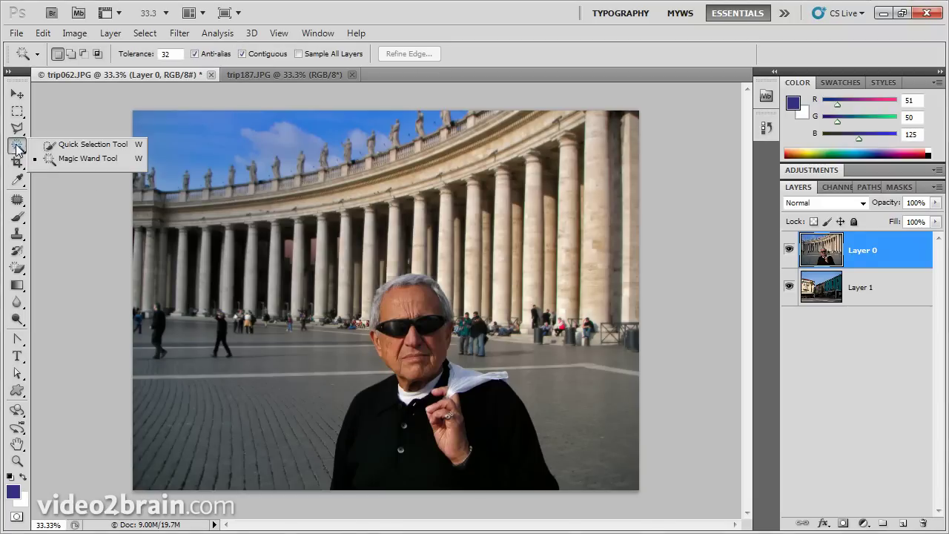
click(82, 146)
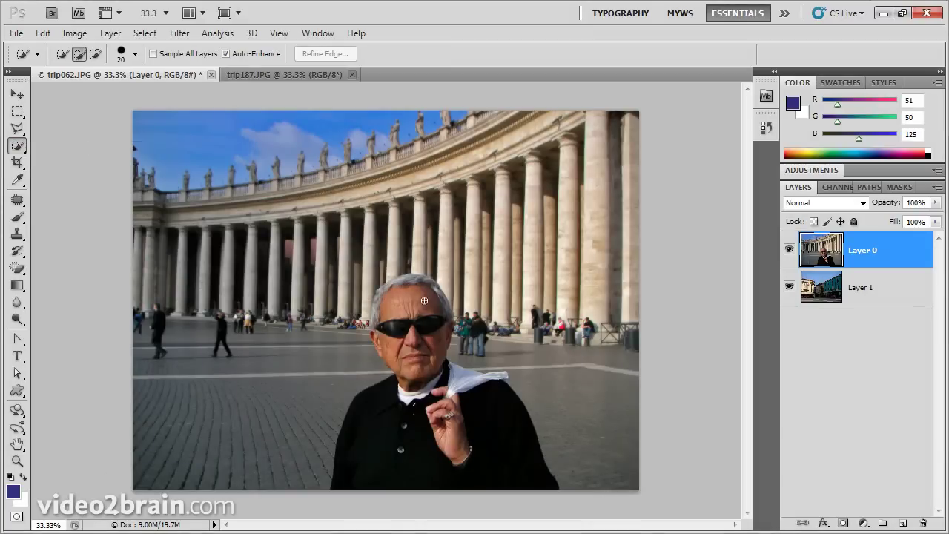
drag(423, 291, 386, 295)
mouse_move(375, 338)
mouse_down()
mouse_move(415, 393)
mouse_move(393, 423)
mouse_move(394, 479)
mouse_move(444, 437)
mouse_move(504, 408)
mouse_move(534, 456)
mouse_move(470, 380)
mouse_move(513, 393)
mouse_up()
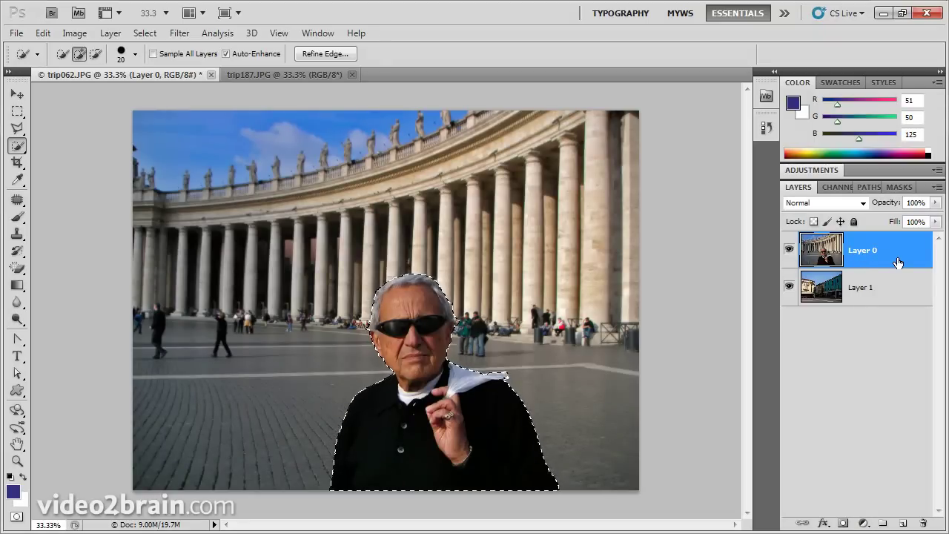
click(843, 525)
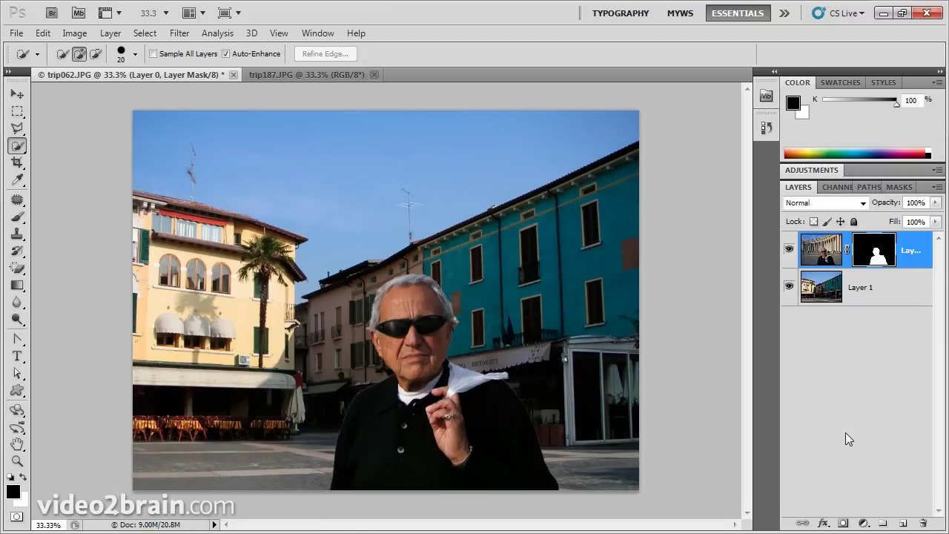
Inspect the black-and-white mask close up, then pull the Masks panel into its own group
alt+click(877, 254)
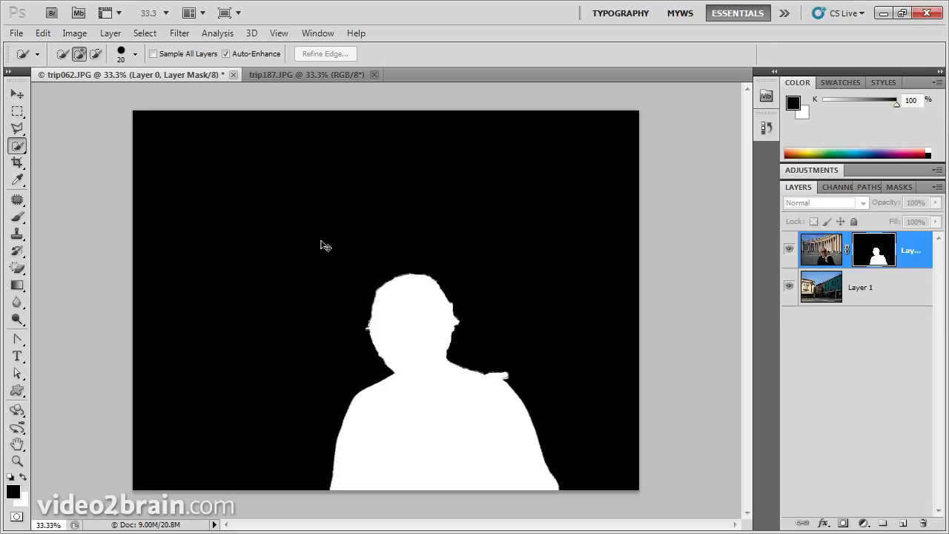
drag(321, 236, 478, 415)
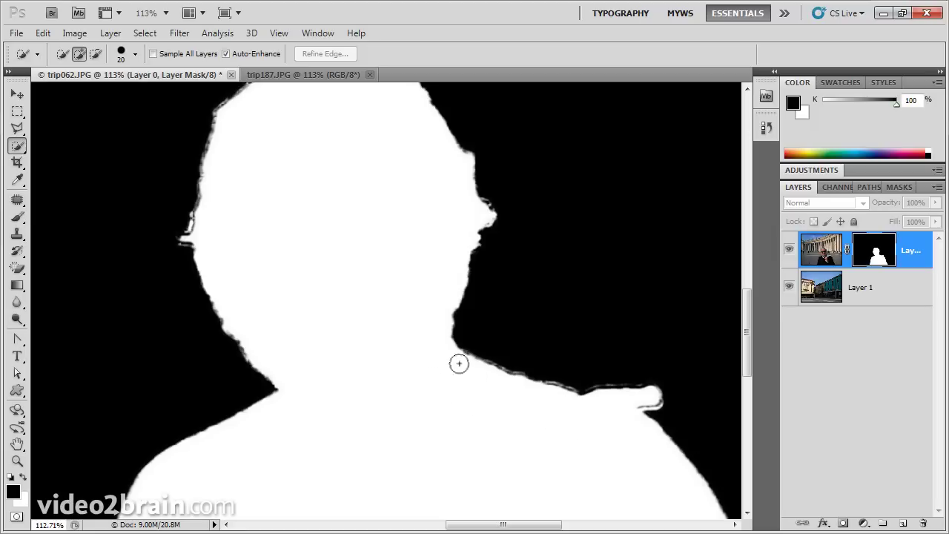
alt+click(875, 256)
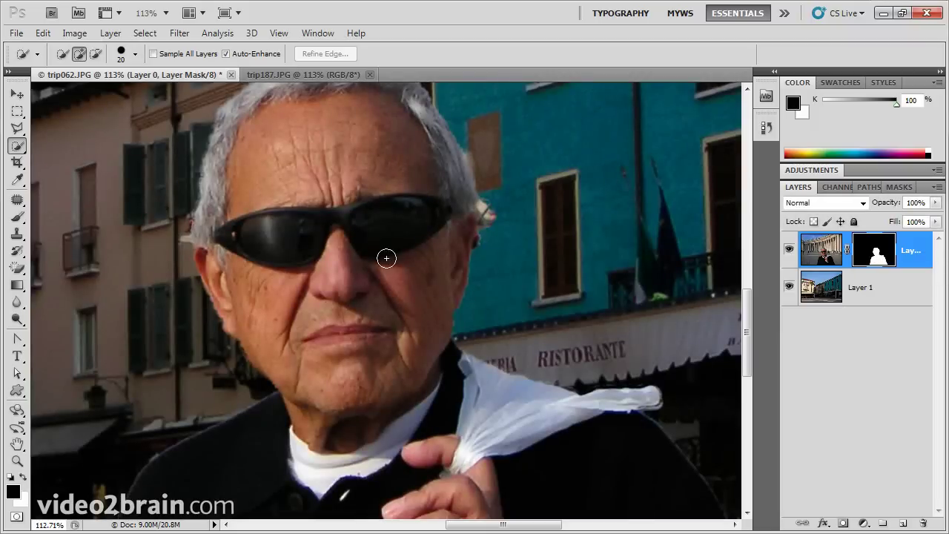
drag(376, 218, 384, 256)
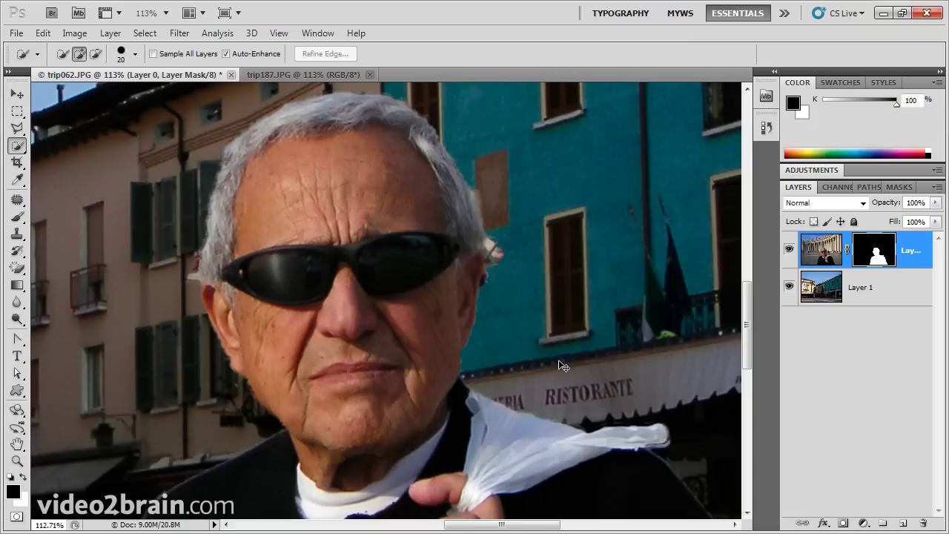
key(ctrl+minus)
key(ctrl+minus)
key(ctrl+minus)
key(ctrl+minus)
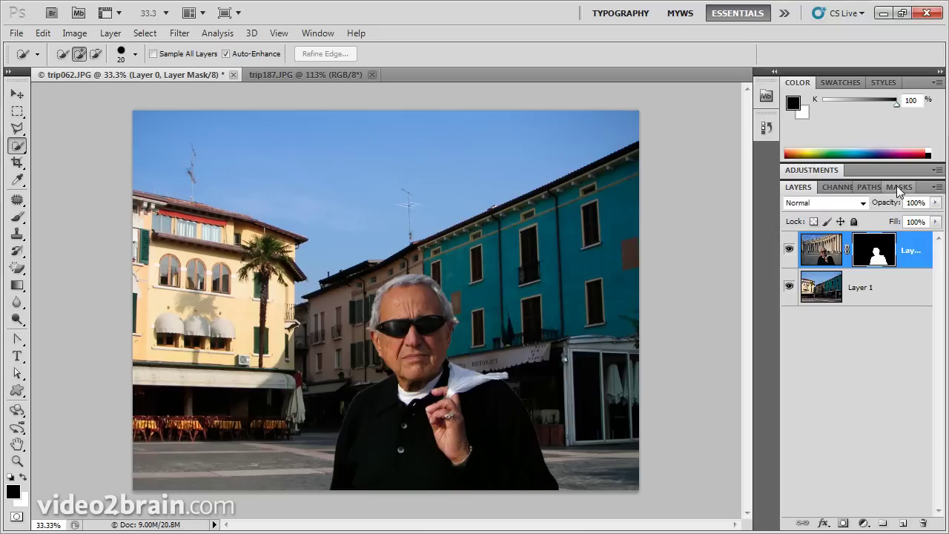
drag(899, 190, 826, 85)
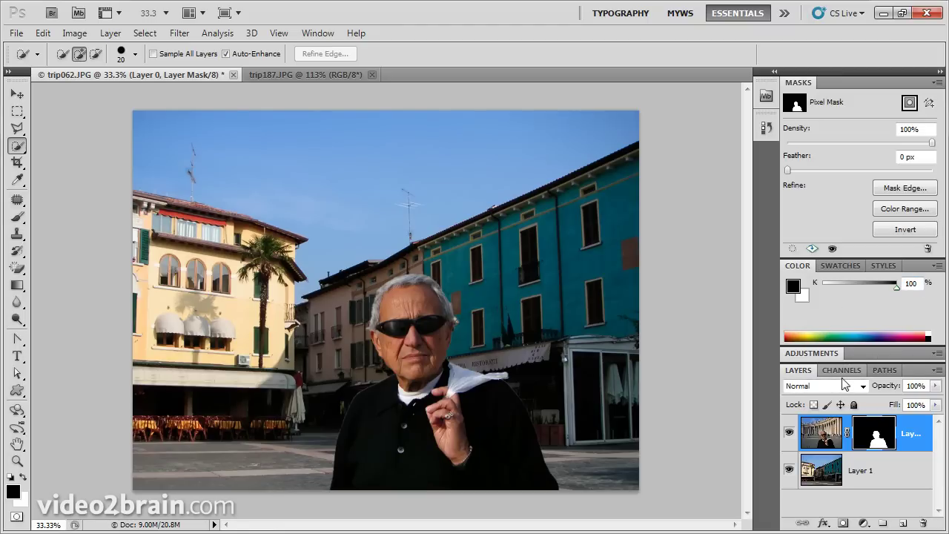
Collapse the Color panel, open Mask Edge refinement, and zoom in on the man's head
double_click(919, 267)
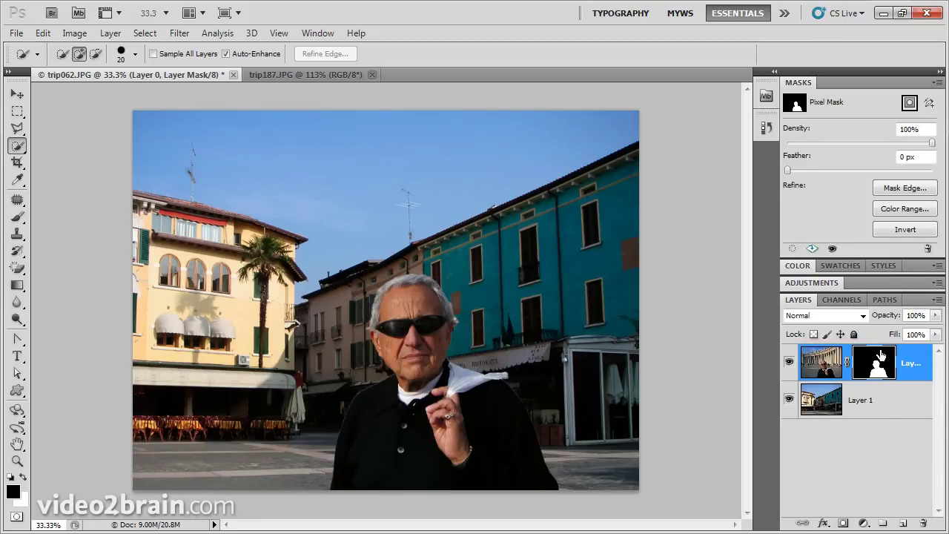
click(912, 190)
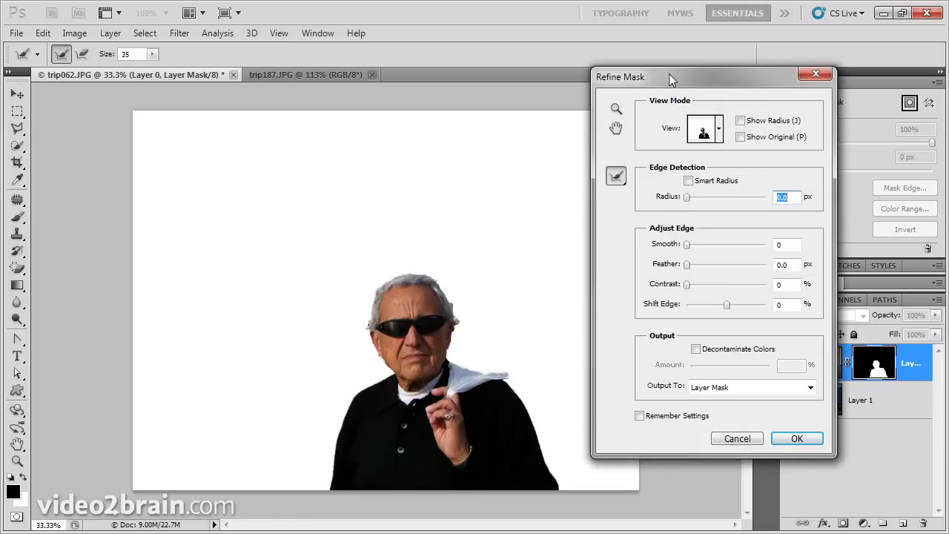
drag(671, 79, 670, 141)
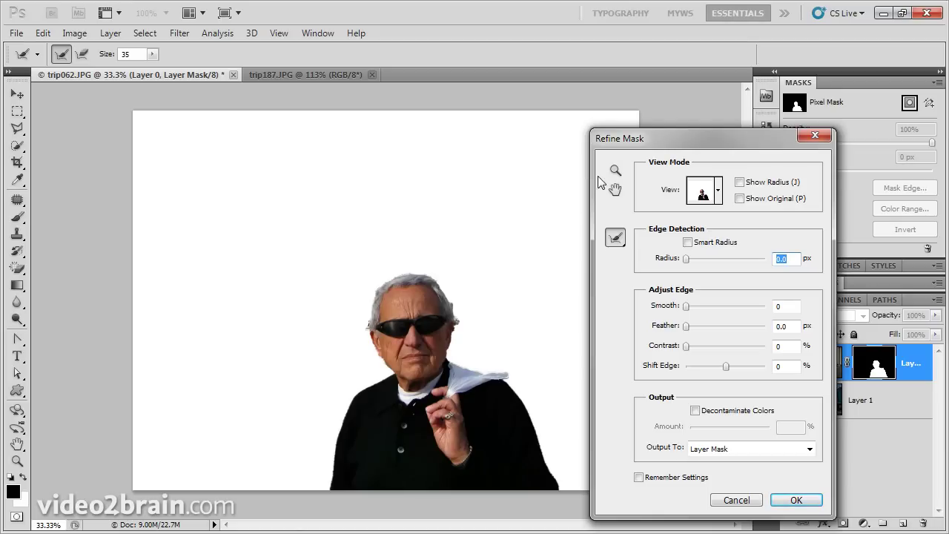
click(616, 170)
click(422, 314)
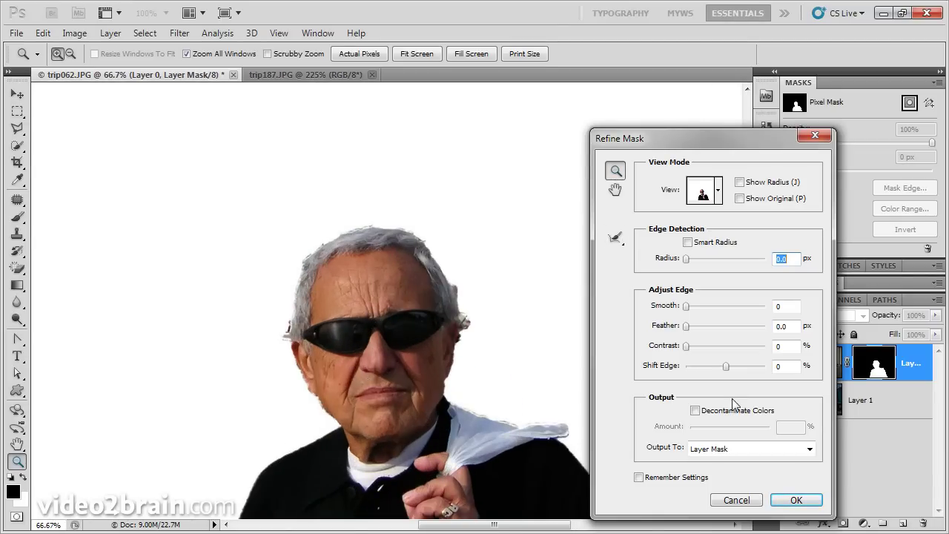
Set Smooth to 23 and Shift Edge to -44, preview On Layers, and apply
drag(687, 310, 699, 313)
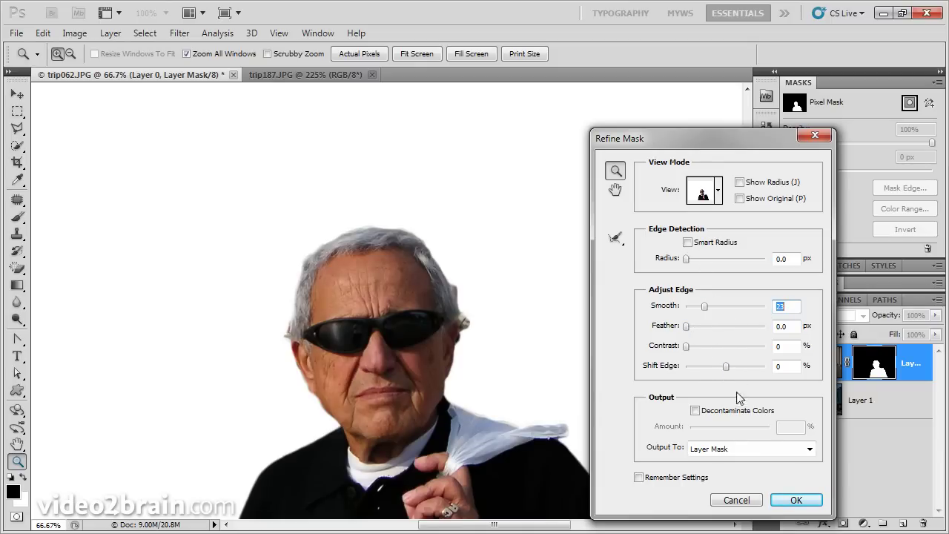
mouse_move(725, 370)
mouse_down()
mouse_move(735, 370)
mouse_move(708, 371)
mouse_up()
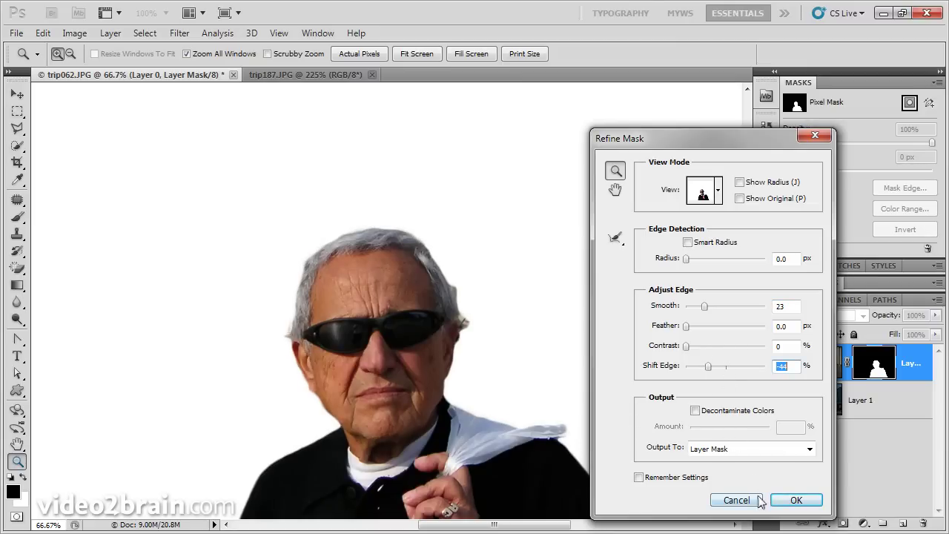
click(718, 190)
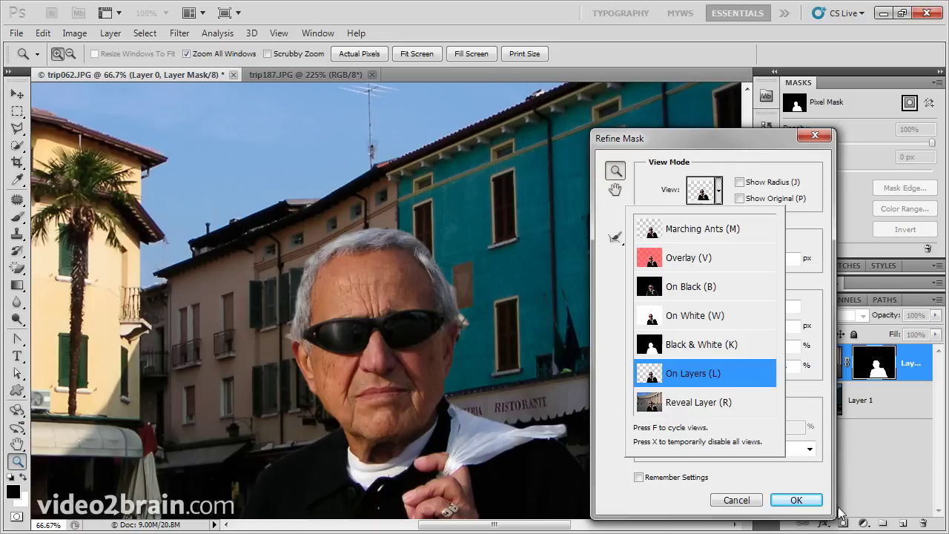
click(790, 501)
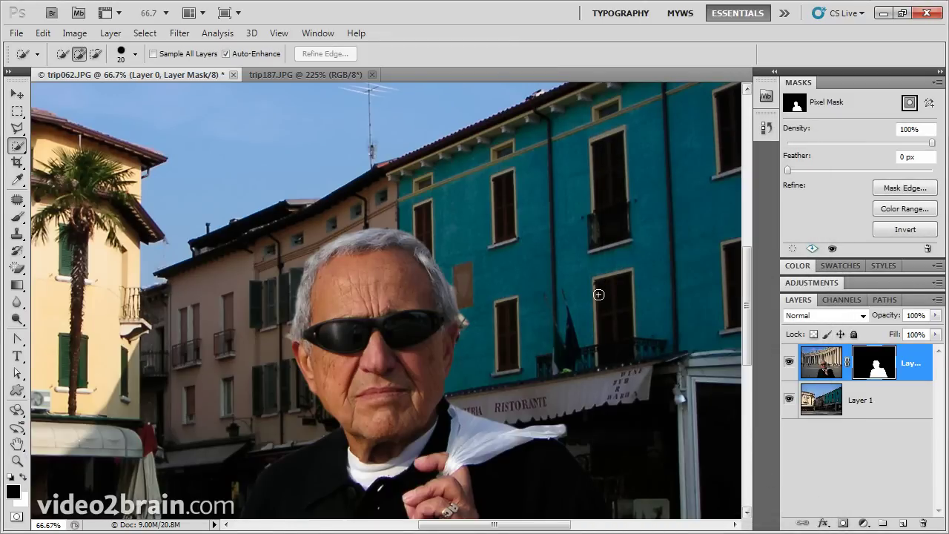
key(ctrl+0)
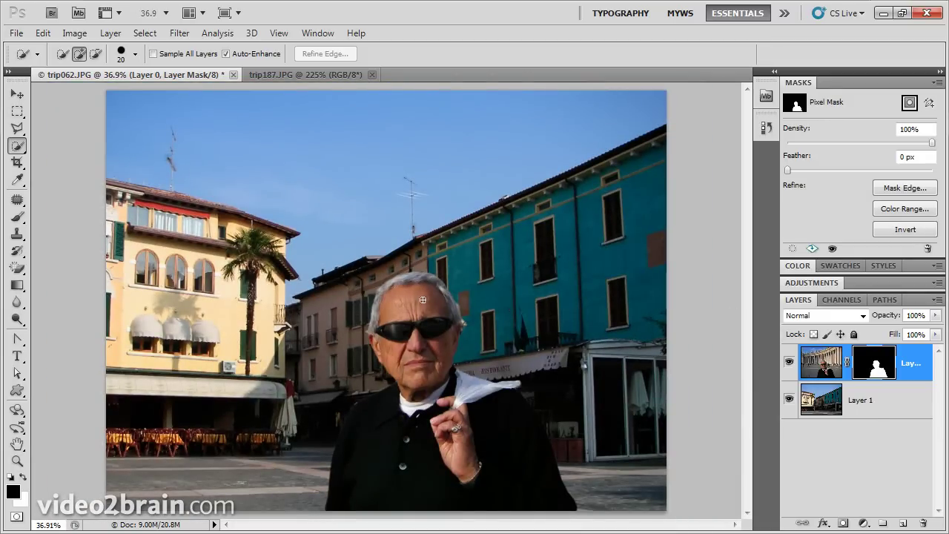
alt+click(882, 367)
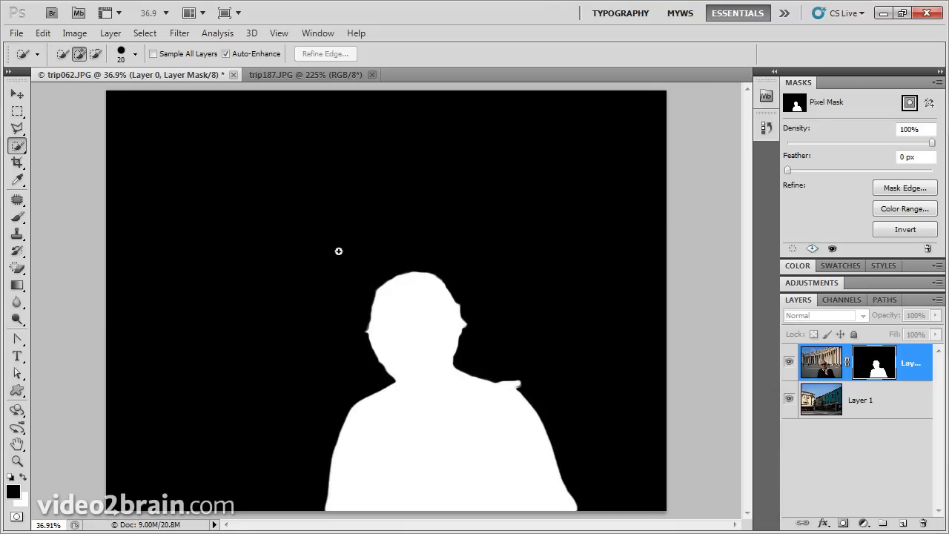
drag(406, 343, 540, 492)
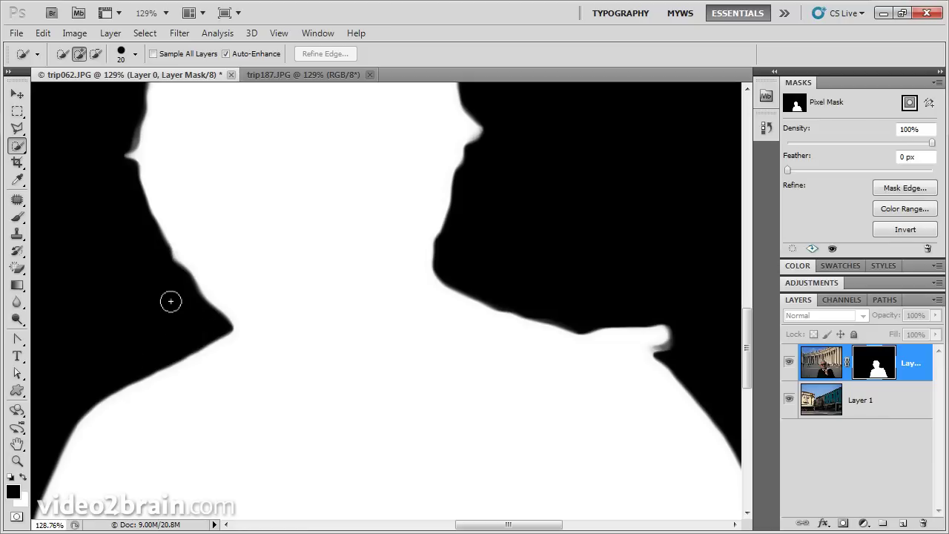
alt+click(882, 362)
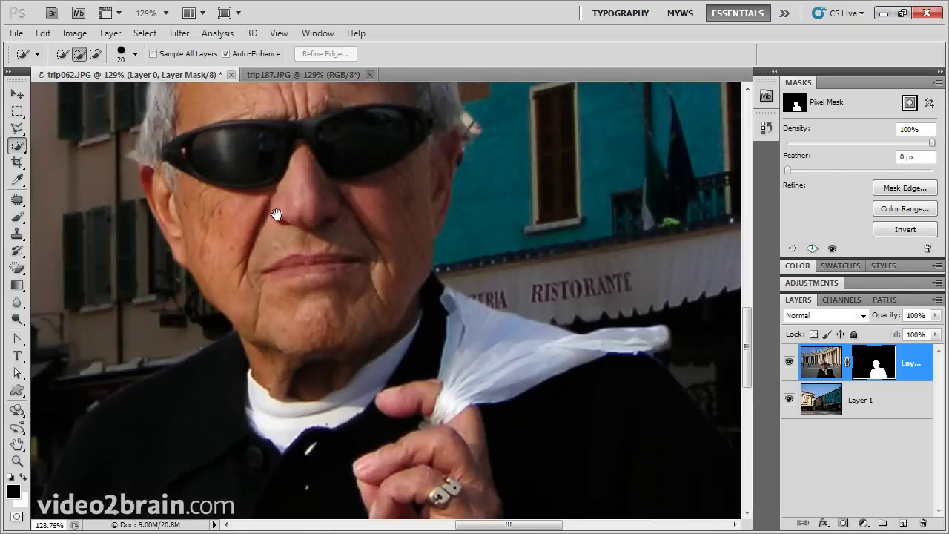